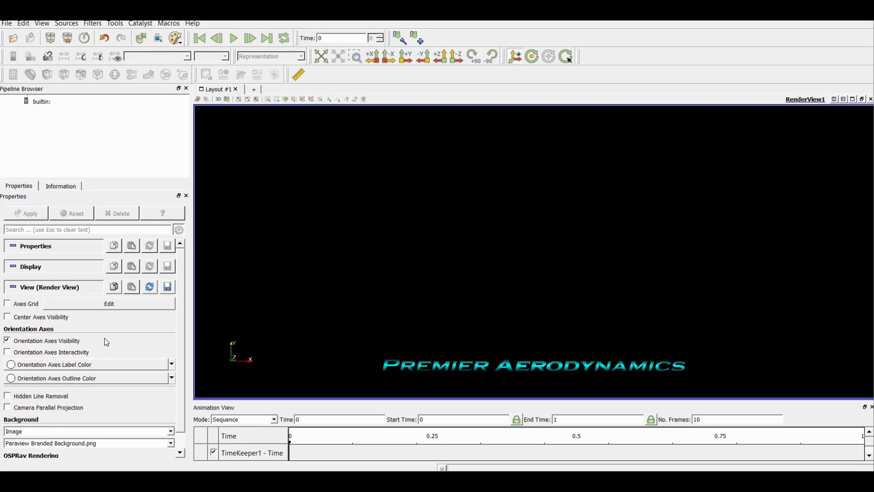
Review the background types and keep the render view background as an image.
scroll(106, 341, "down", 1)
scroll(121, 370, "up", 1)
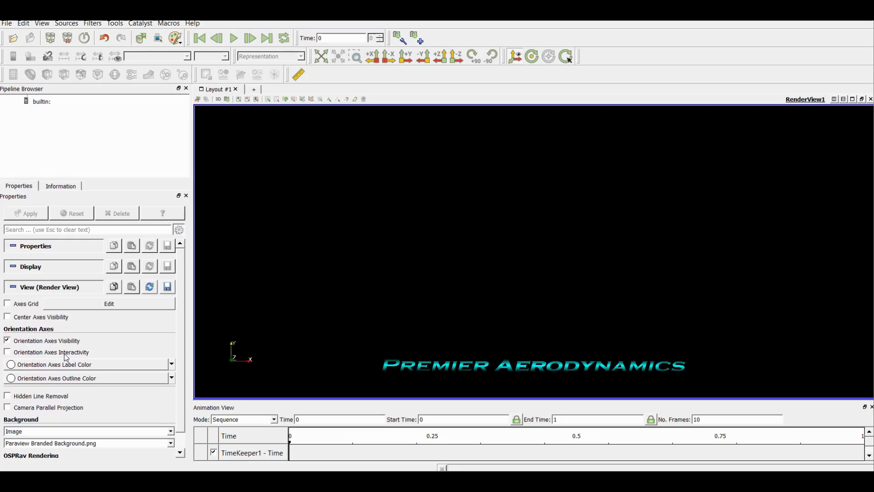
scroll(57, 411, "down", 1)
left_click(57, 411)
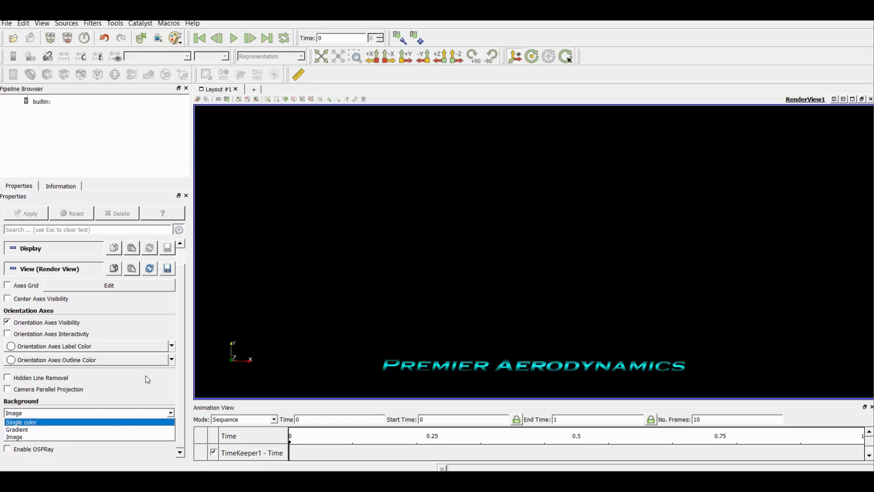
left_click(200, 370)
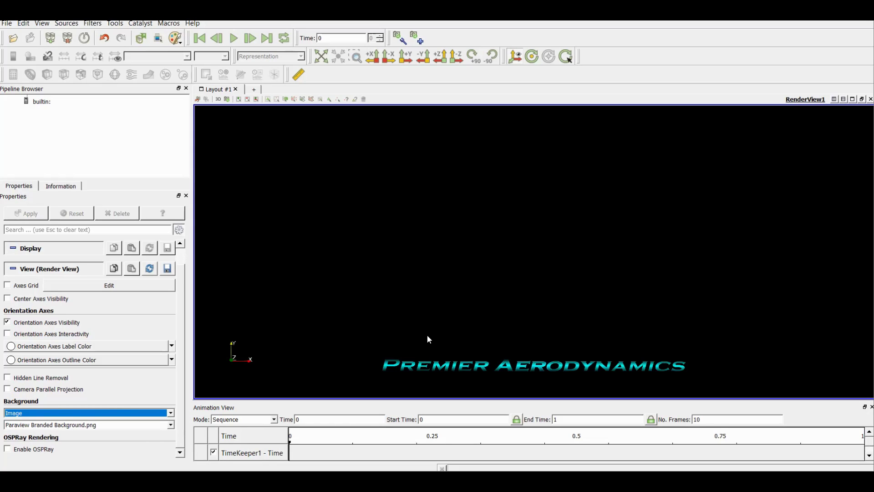
Open mango.foam as a new reader with the Supported Files filter.
left_click(7, 24)
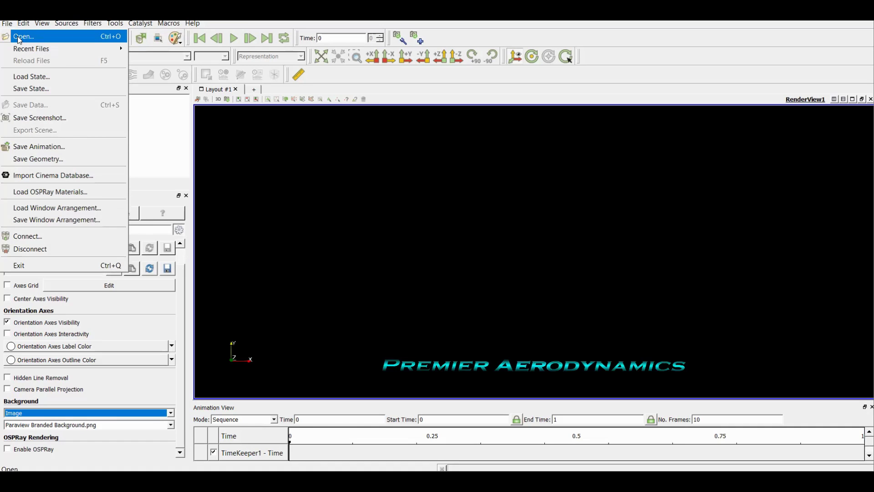
left_click(19, 37)
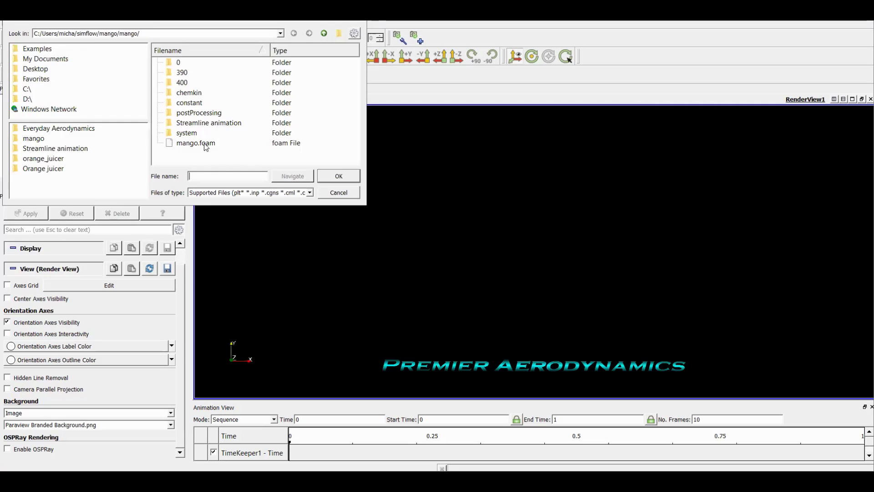
left_click(205, 144)
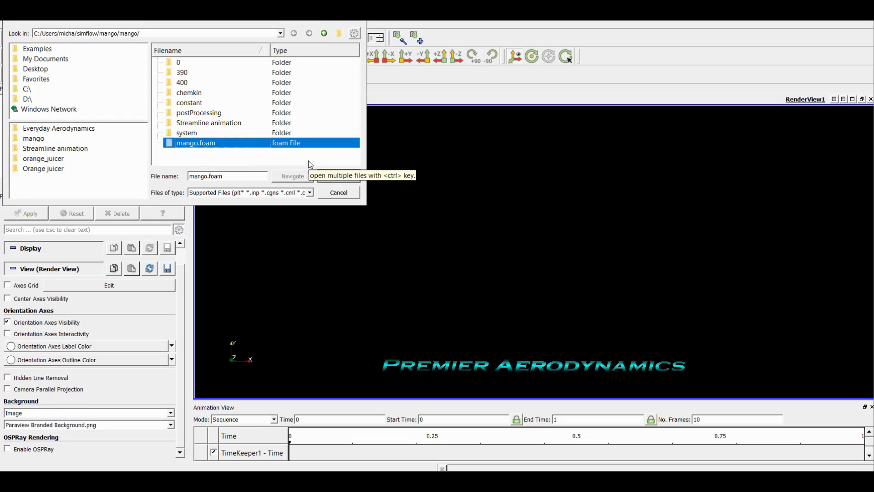
left_click(309, 193)
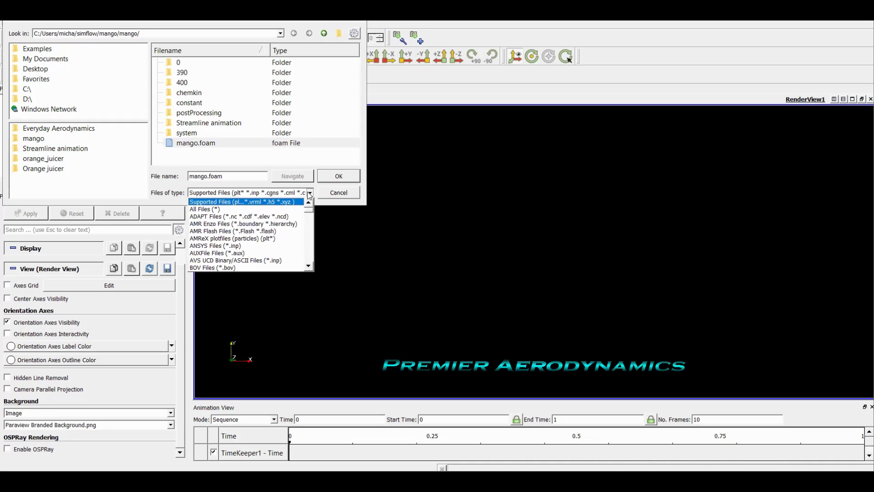
scroll(272, 243, "down", 3)
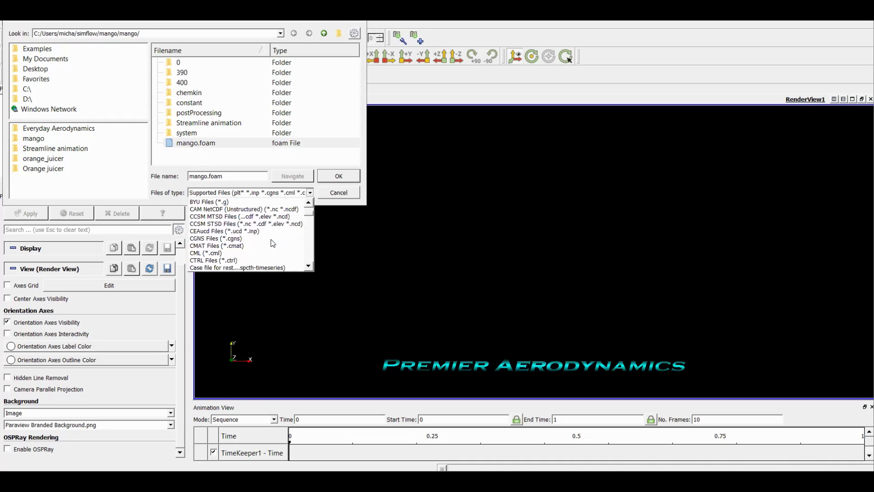
scroll(262, 255, "down", 3)
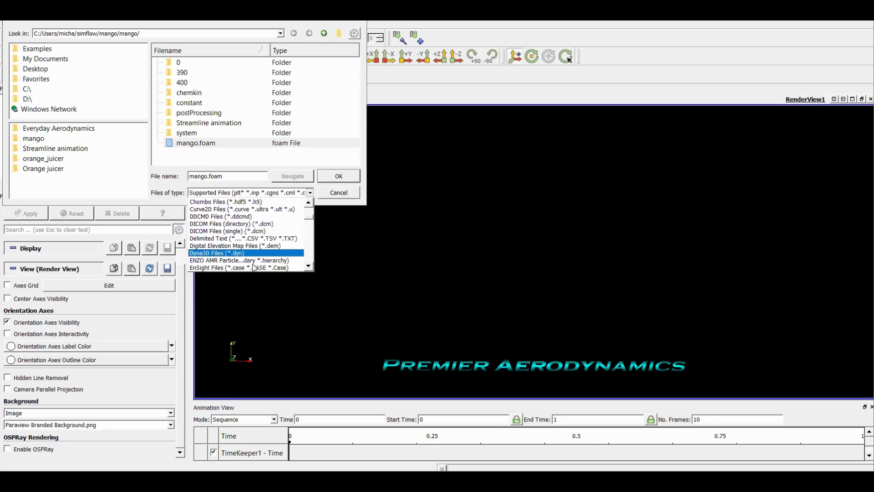
scroll(255, 261, "down", 5)
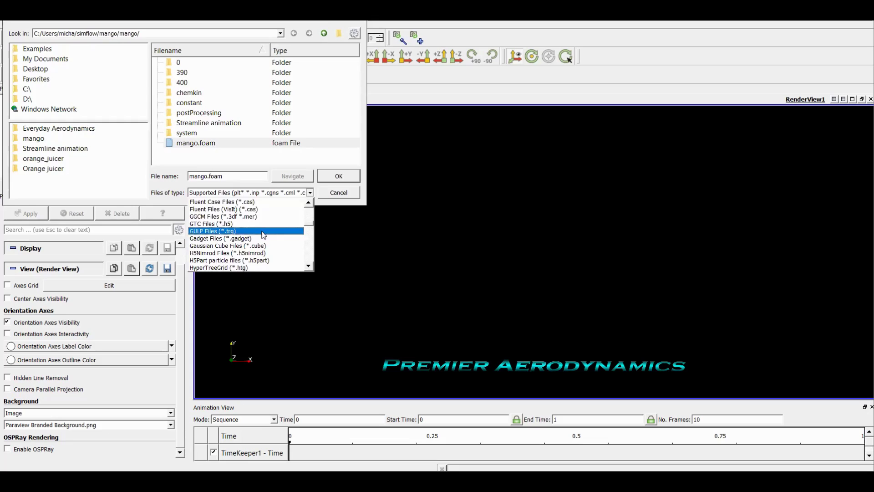
left_click(309, 192)
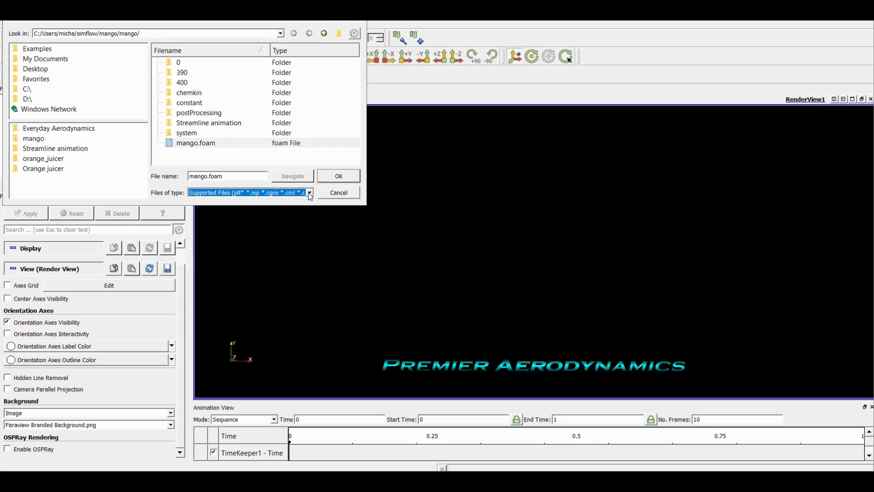
left_click(211, 143)
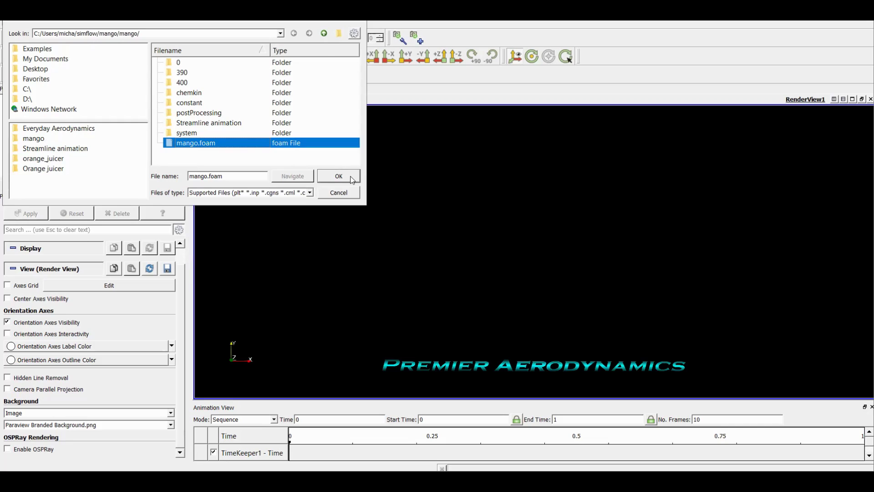
left_click(339, 176)
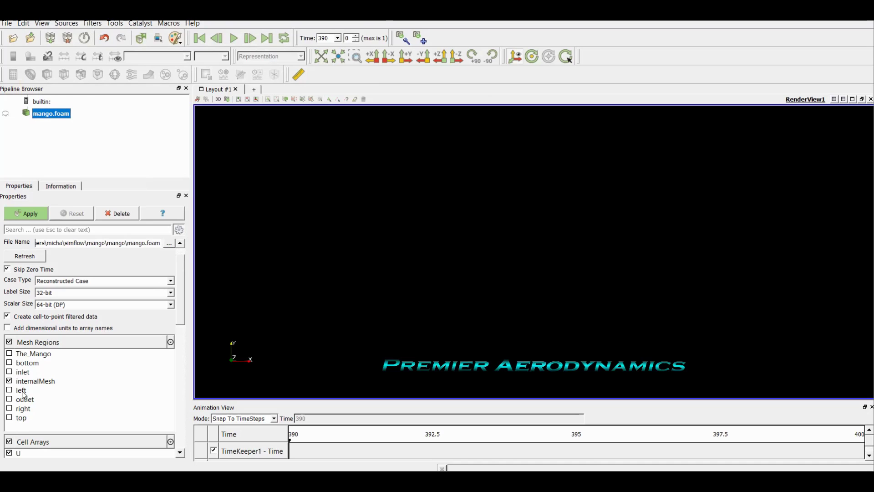
Apply the mango.foam reader to show the internalMesh box coloured by p, then orbit it into 3-D.
scroll(40, 373, "down", 6)
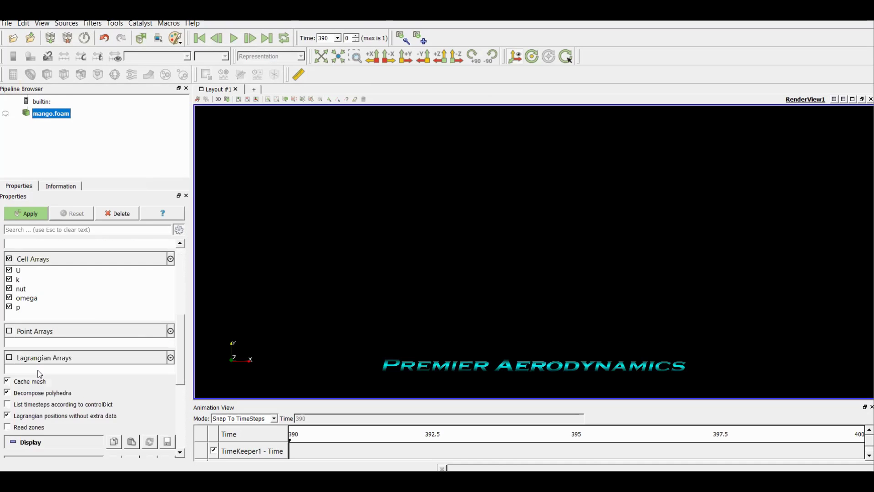
scroll(39, 374, "down", 6)
scroll(40, 374, "up", 12)
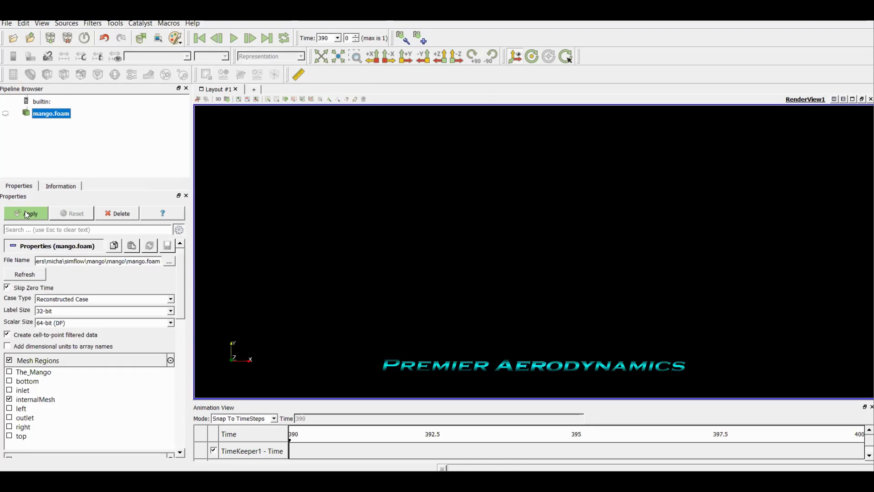
left_click(25, 213)
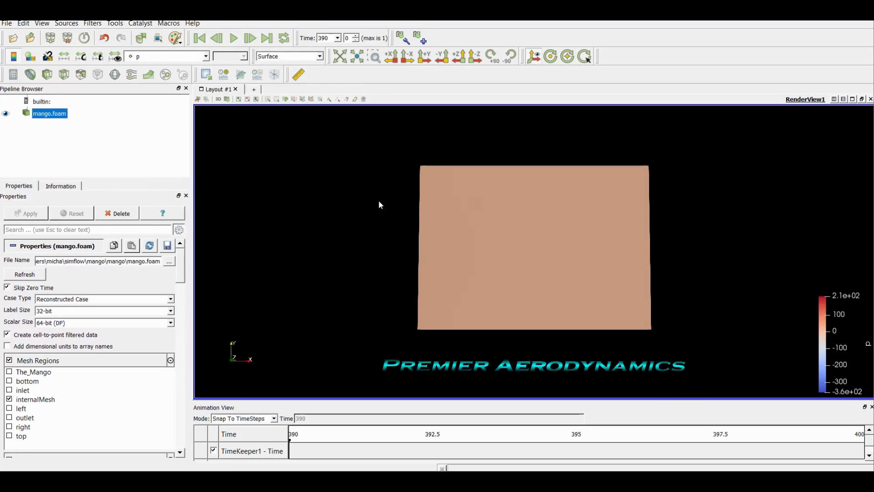
left_click_drag(379, 202, 430, 217)
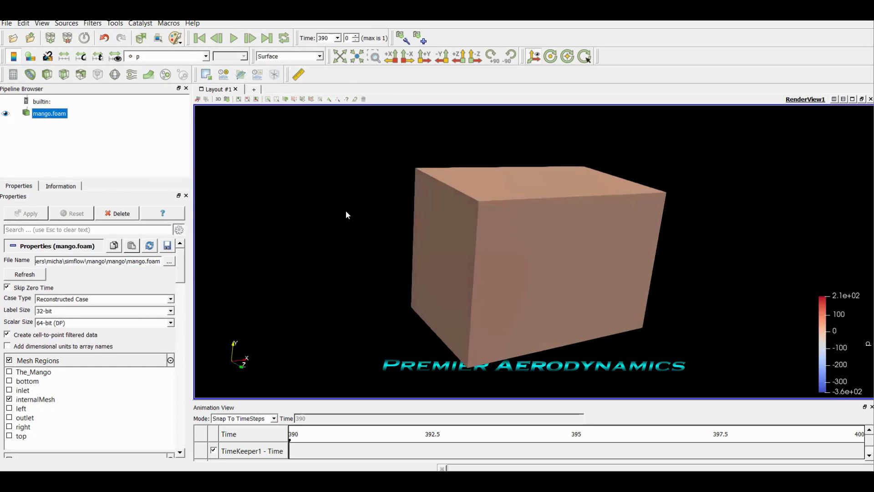
mouse_move(346, 211)
left_mouse_down()
mouse_move(357, 210)
mouse_move(333, 197)
mouse_move(312, 215)
mouse_move(373, 200)
mouse_move(346, 217)
mouse_move(346, 198)
mouse_move(393, 187)
mouse_move(337, 214)
left_mouse_up()
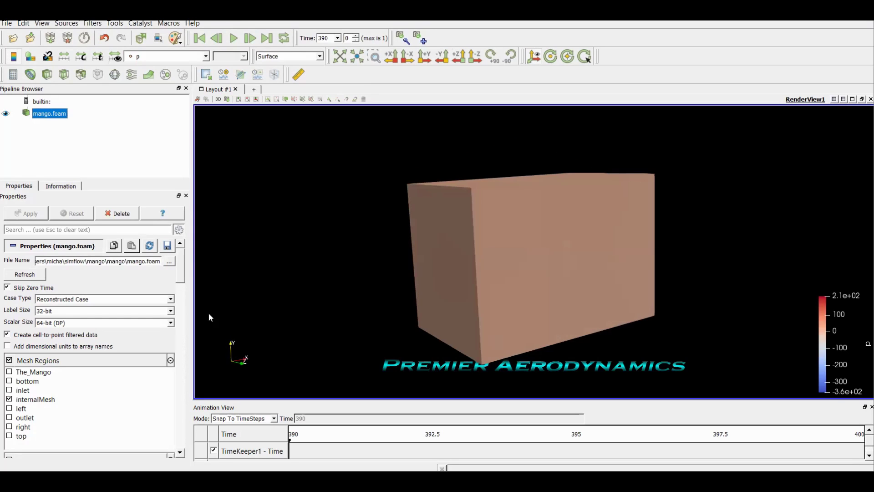
Switch Mesh Regions from internalMesh to The_Mango only, apply, then rotate Z-up and zoom in.
left_click(9, 399)
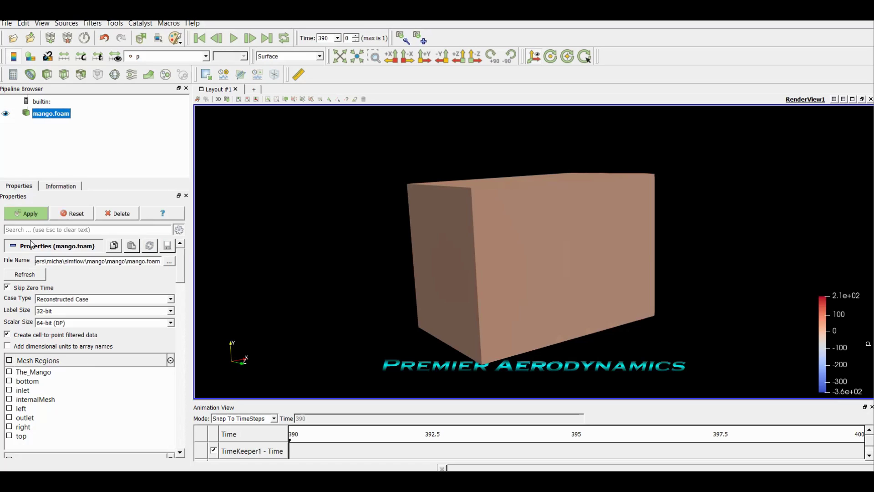
left_click(30, 215)
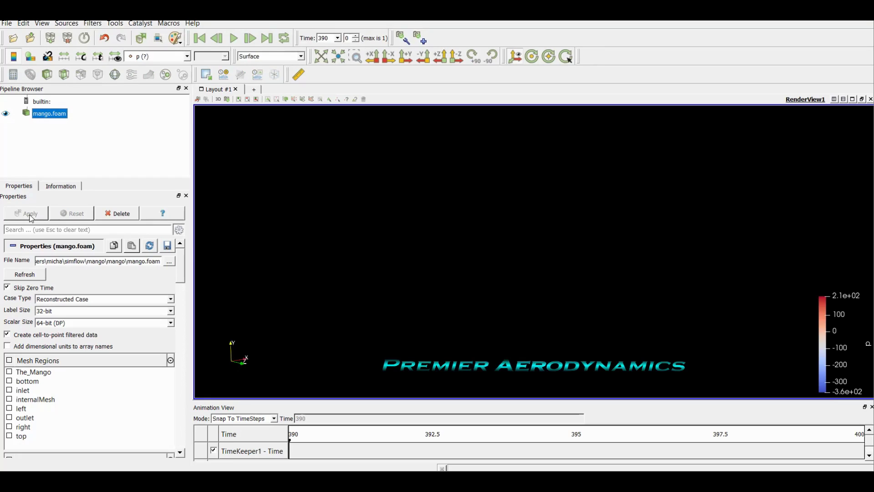
left_click(10, 372)
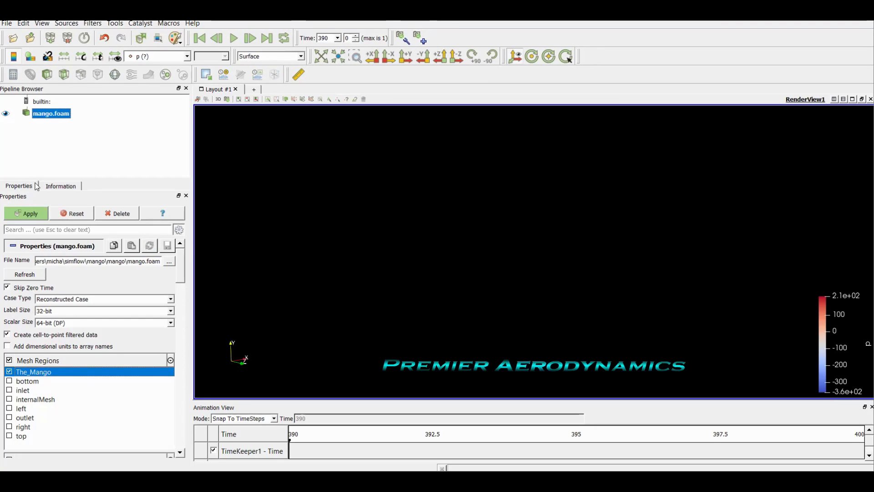
left_click(28, 213)
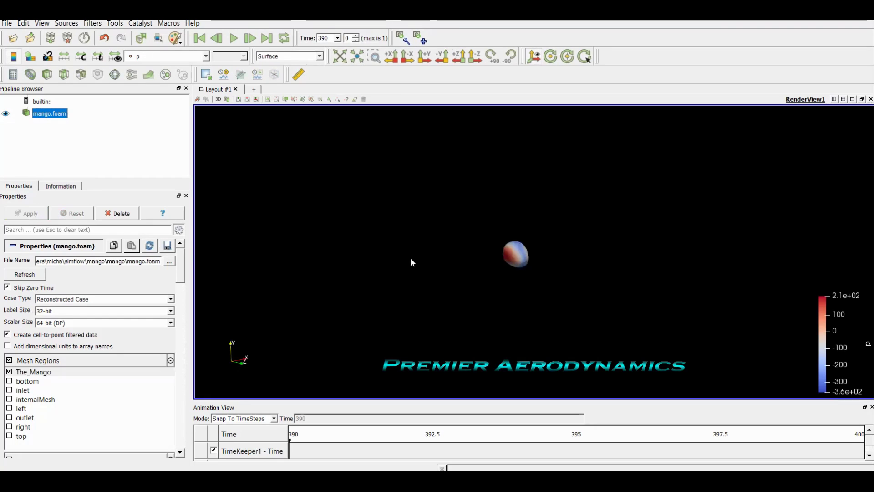
left_click_drag(547, 283, 572, 252)
scroll(517, 241, "up", 5)
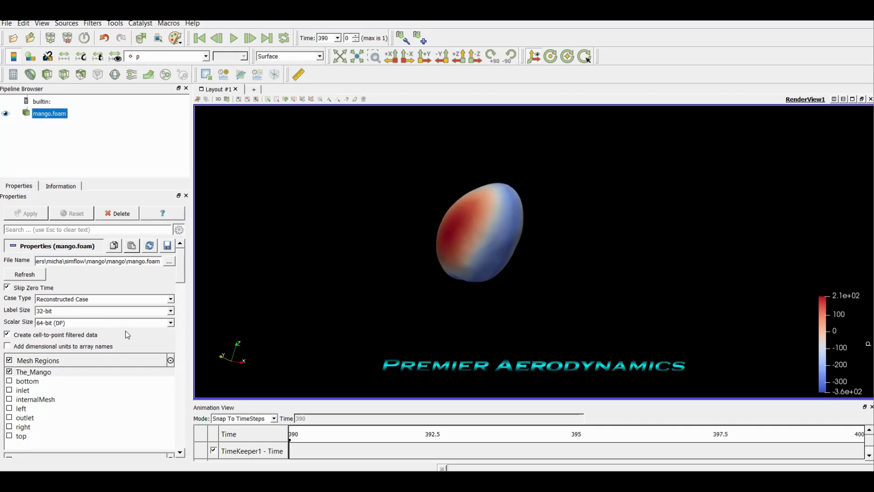
scroll(128, 334, "down", 7)
scroll(132, 301, "down", 5)
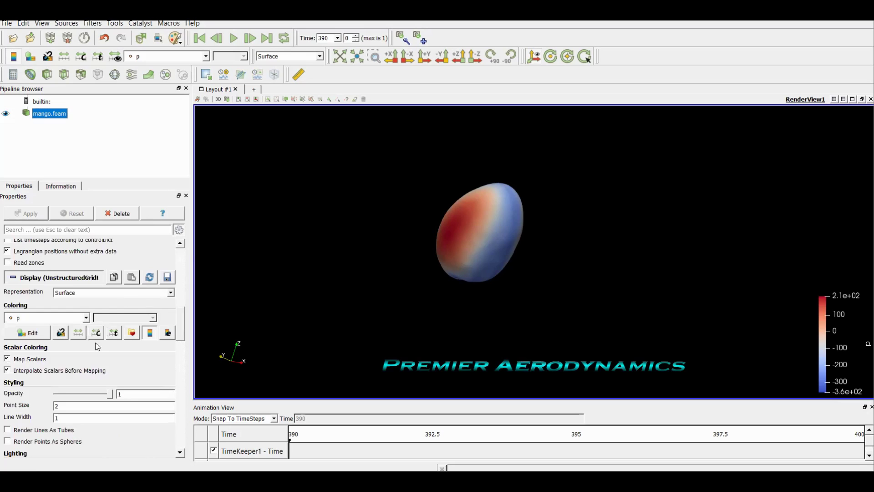
left_click(37, 319)
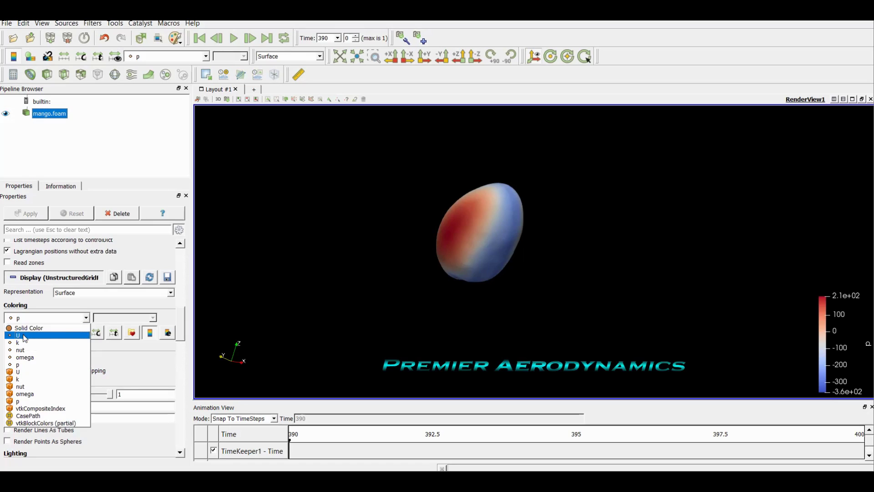
left_click(25, 336)
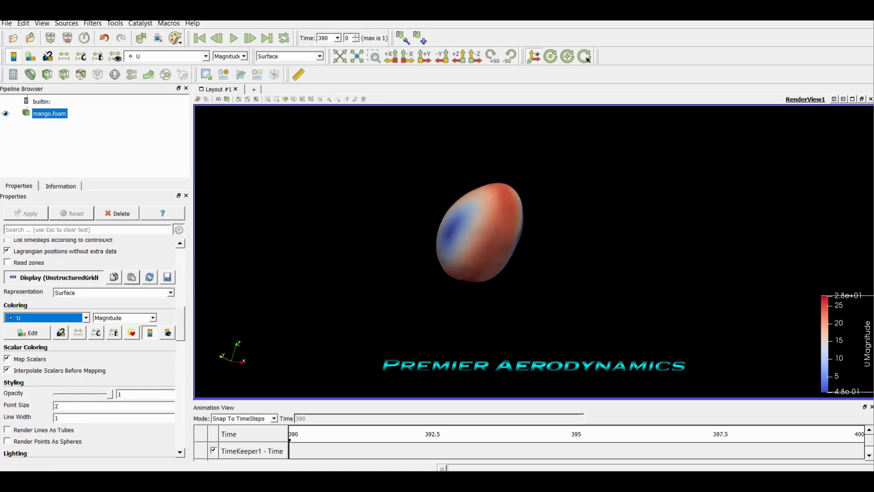
left_click(85, 318)
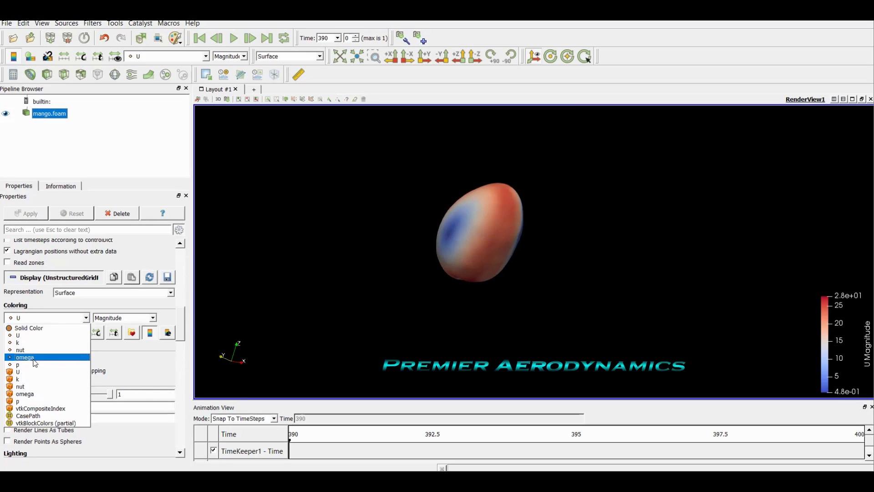
left_click(27, 363)
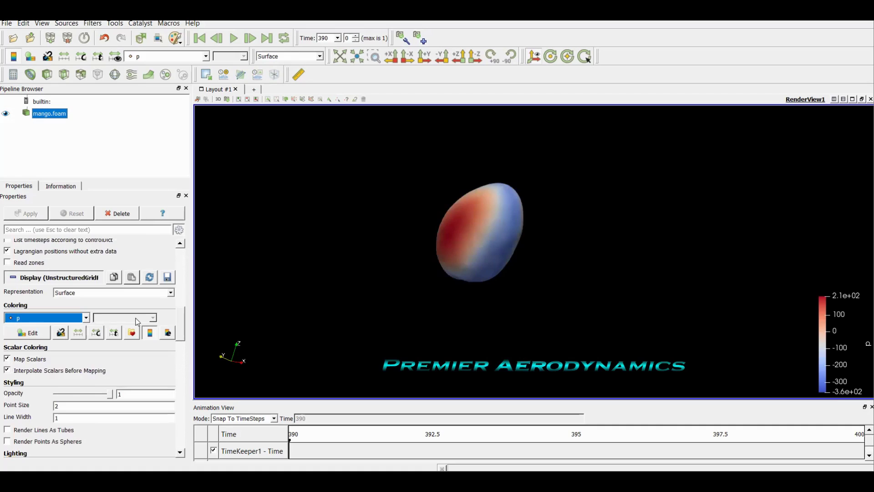
Swap the reader from The_Mango to internalMesh, apply, and hide the mango.foam output.
scroll(139, 318, "up", 5)
scroll(139, 318, "up", 5)
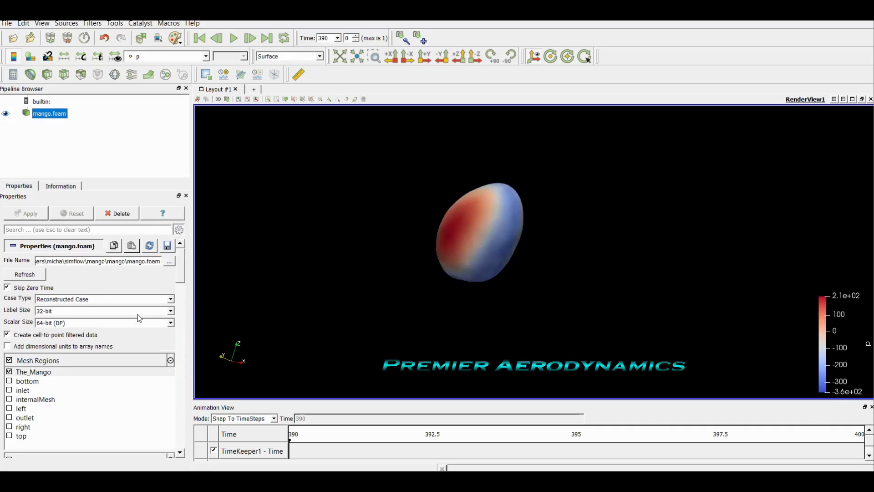
left_click(9, 372)
left_click(9, 399)
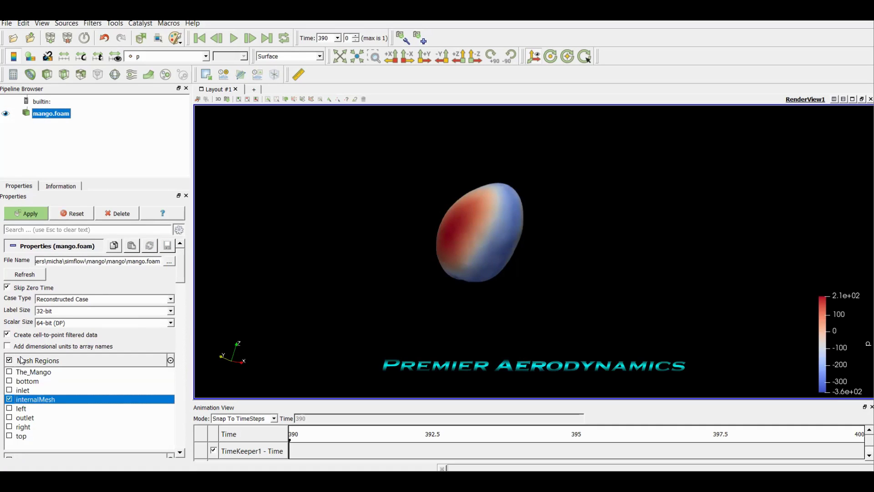
left_click(47, 214)
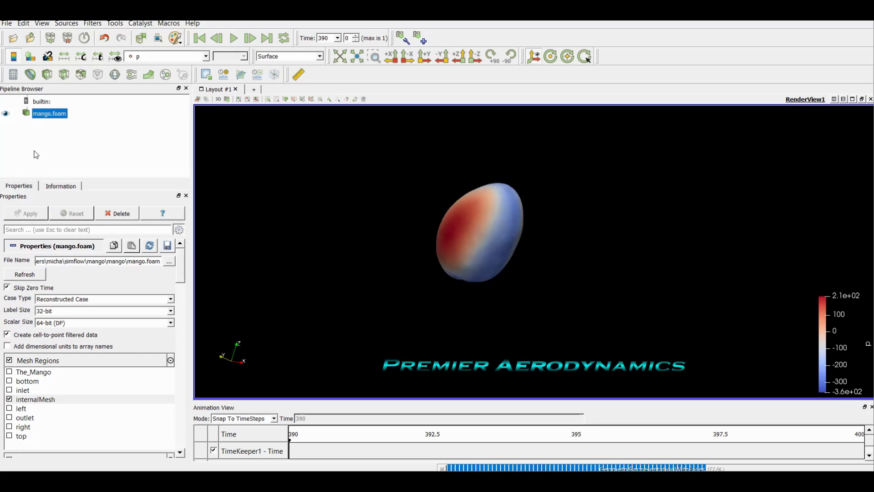
scroll(413, 198, "down", 10)
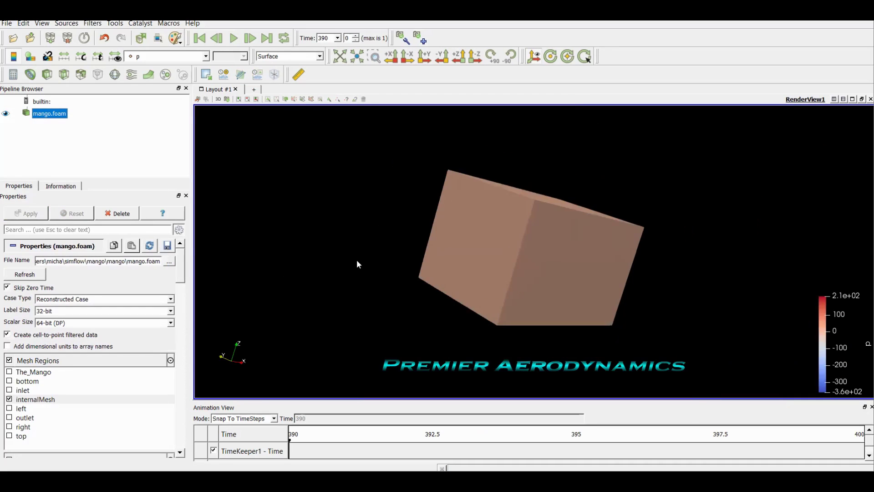
left_click_drag(367, 247, 342, 245)
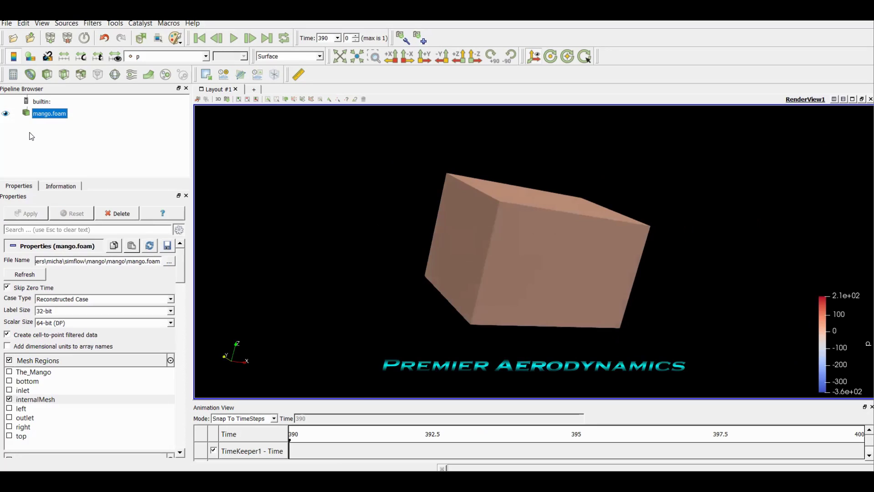
left_click(6, 113)
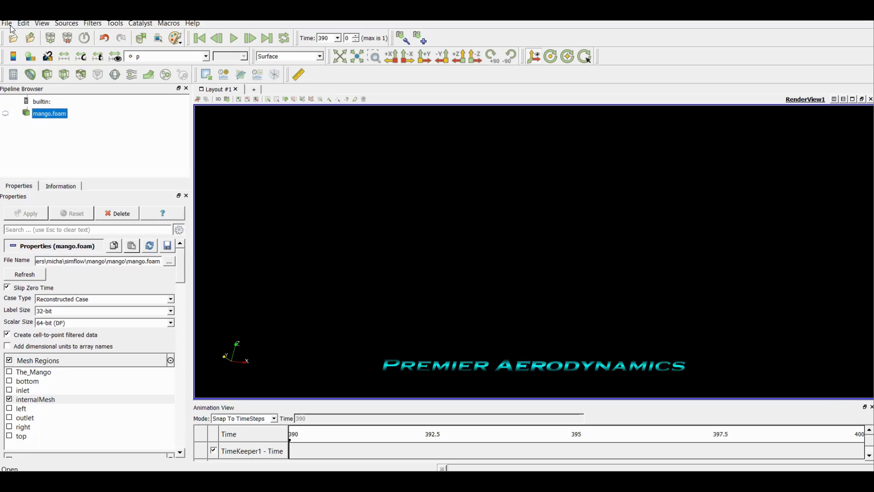
Open mango.foam again as a second reader.
left_click(9, 25)
left_click(23, 37)
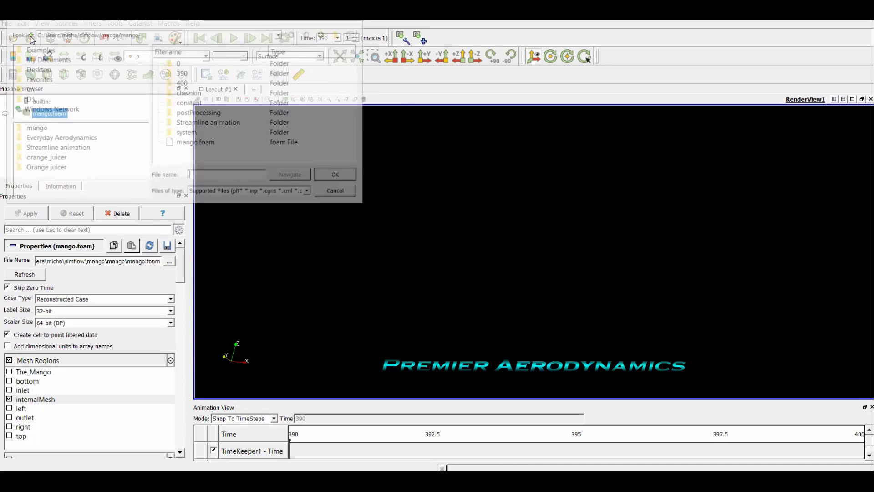
left_click(196, 143)
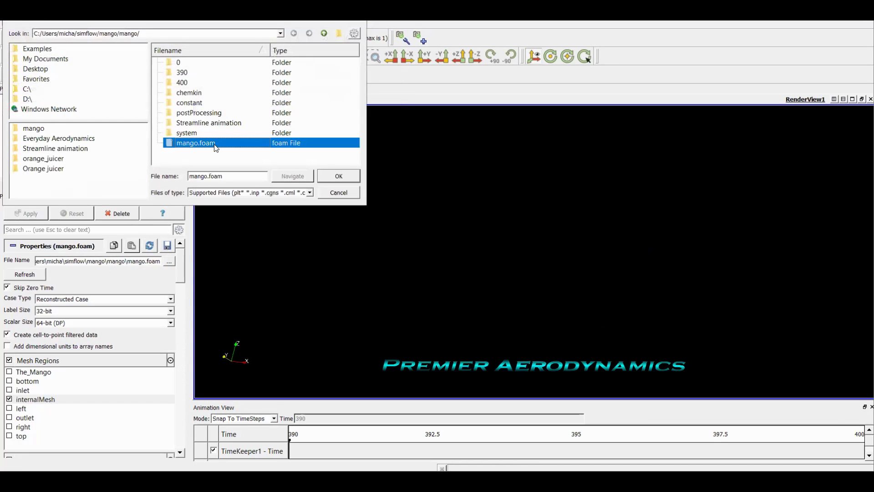
left_click(337, 176)
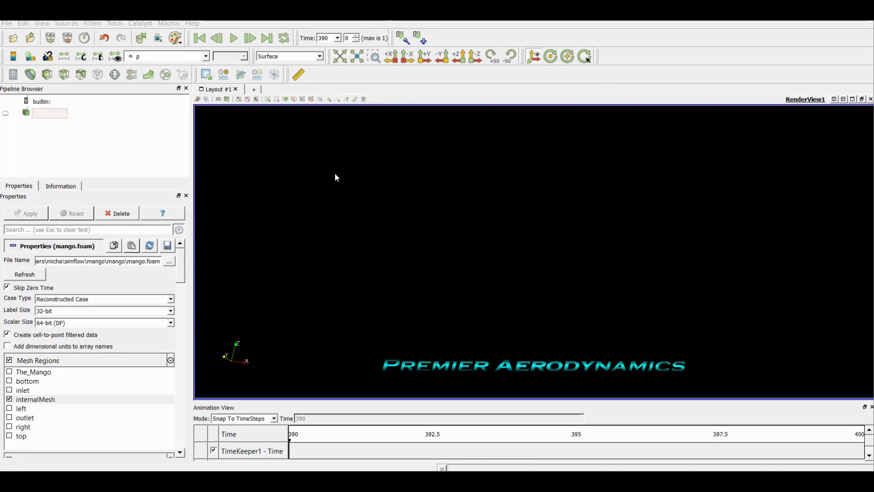
Load only The_Mango region in the new reader and turn the mango upright.
left_click(9, 373)
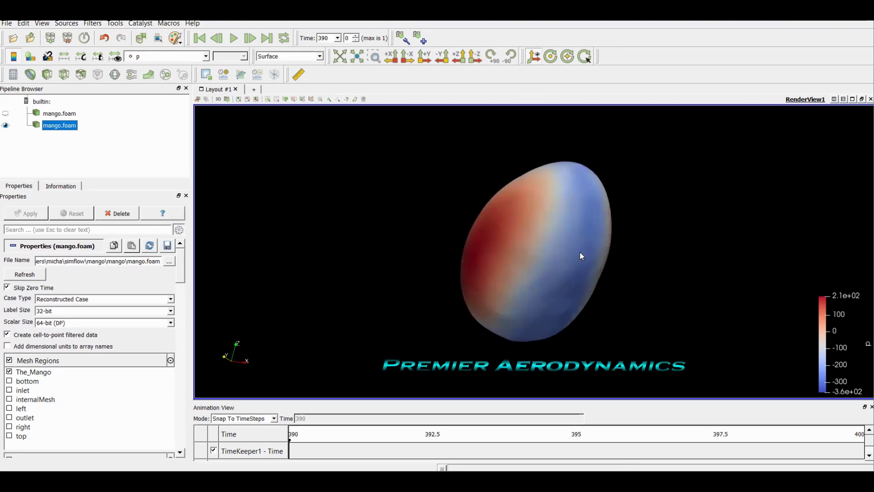
left_click_drag(606, 231, 627, 244)
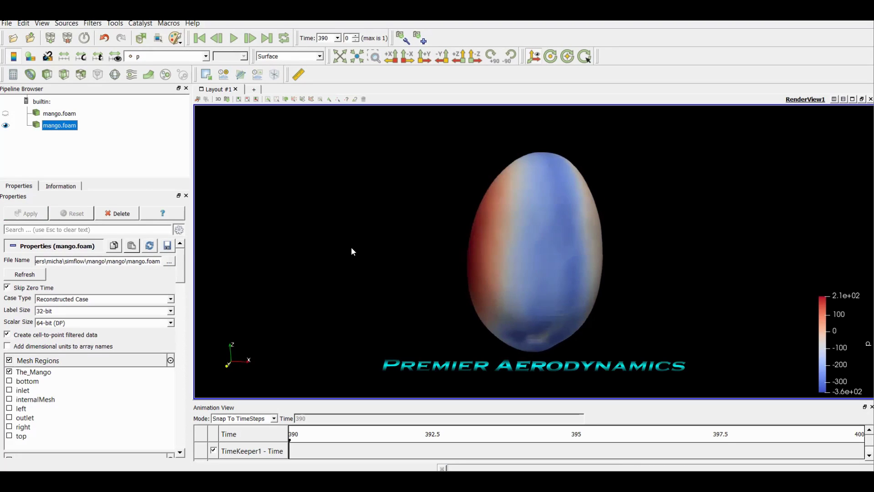
scroll(591, 201, "down", 3)
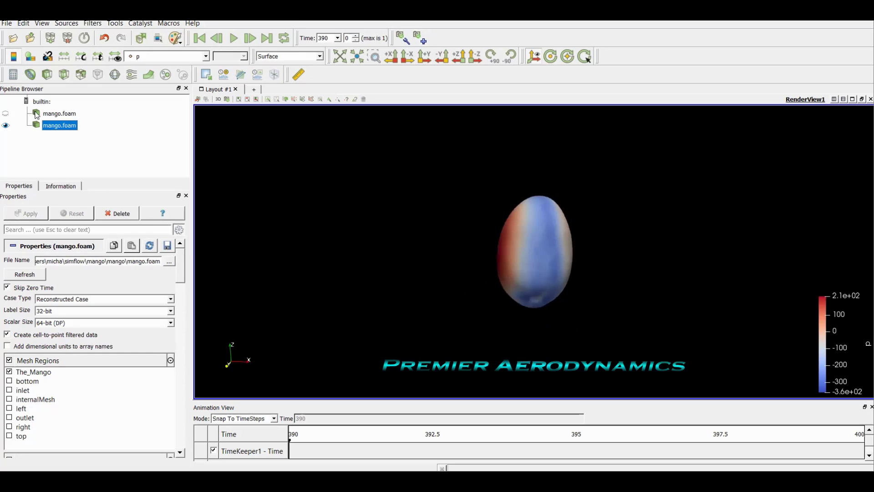
left_click(60, 113)
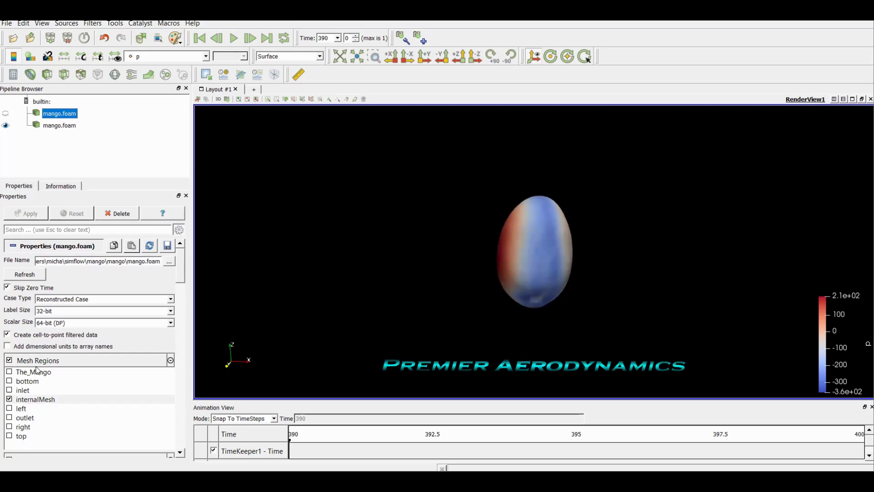